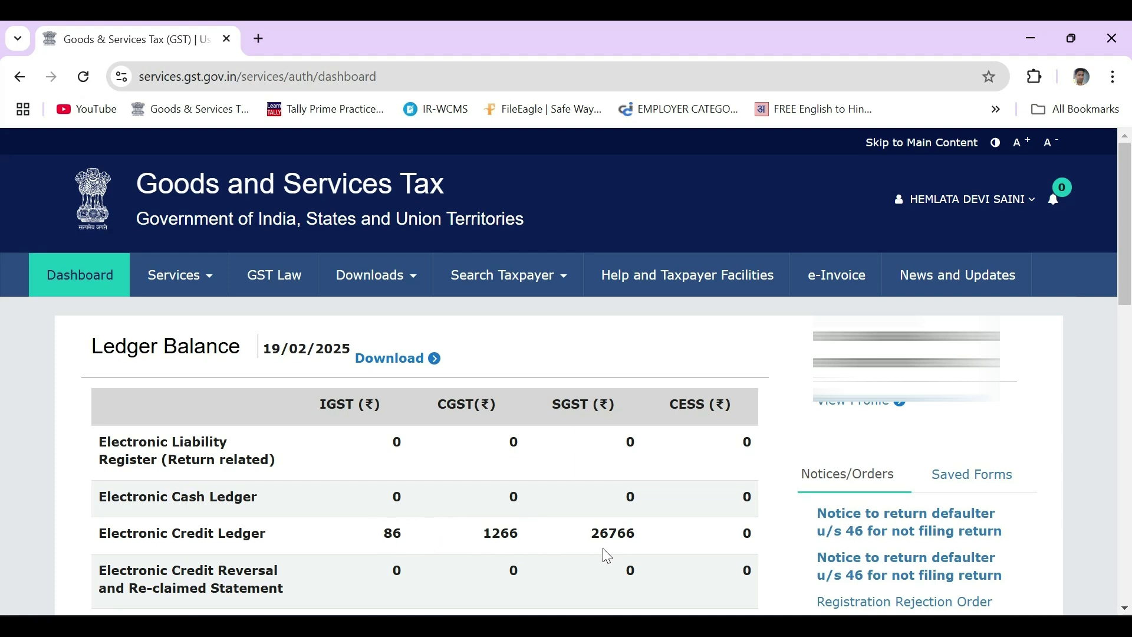
Open the GST portal in a second browser tab and go to its returns dashboard
{"action": "left_click", "coordinate": [260, 38]}
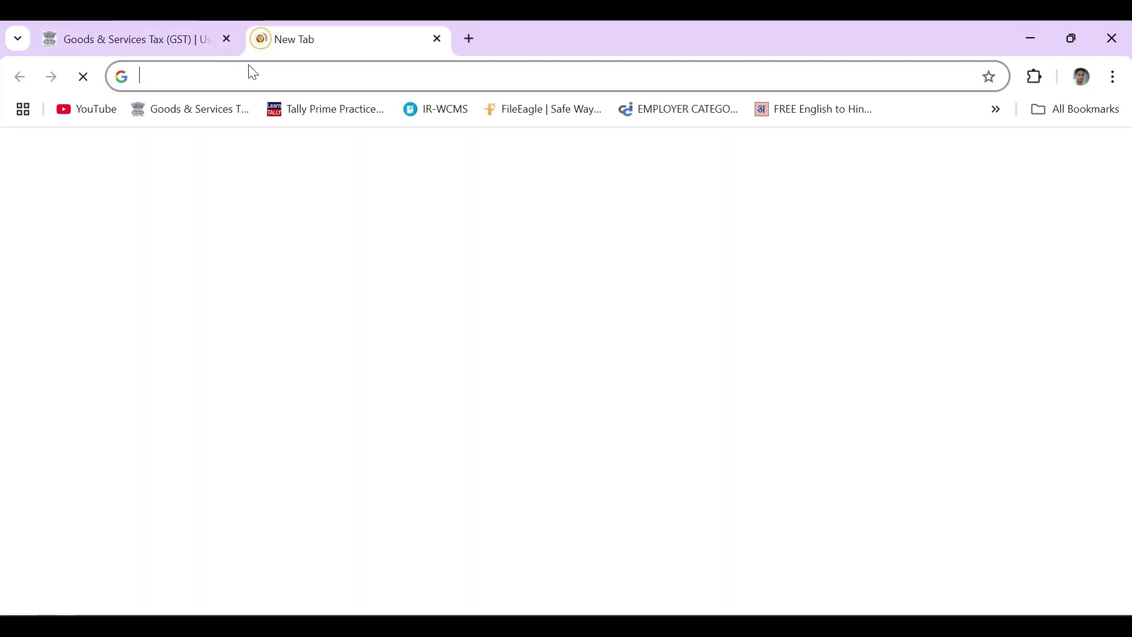
{"action": "left_click", "coordinate": [203, 108]}
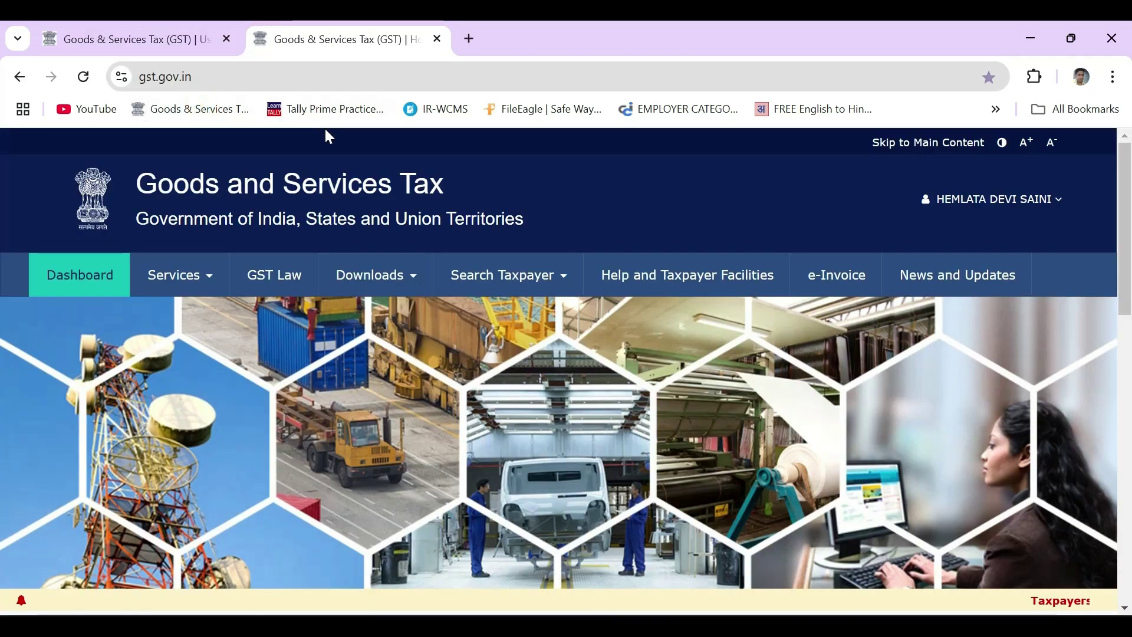
{"action": "left_click", "coordinate": [193, 289]}
{"action": "mouse_move", "coordinate": [262, 317]}
{"action": "left_click", "coordinate": [152, 348]}
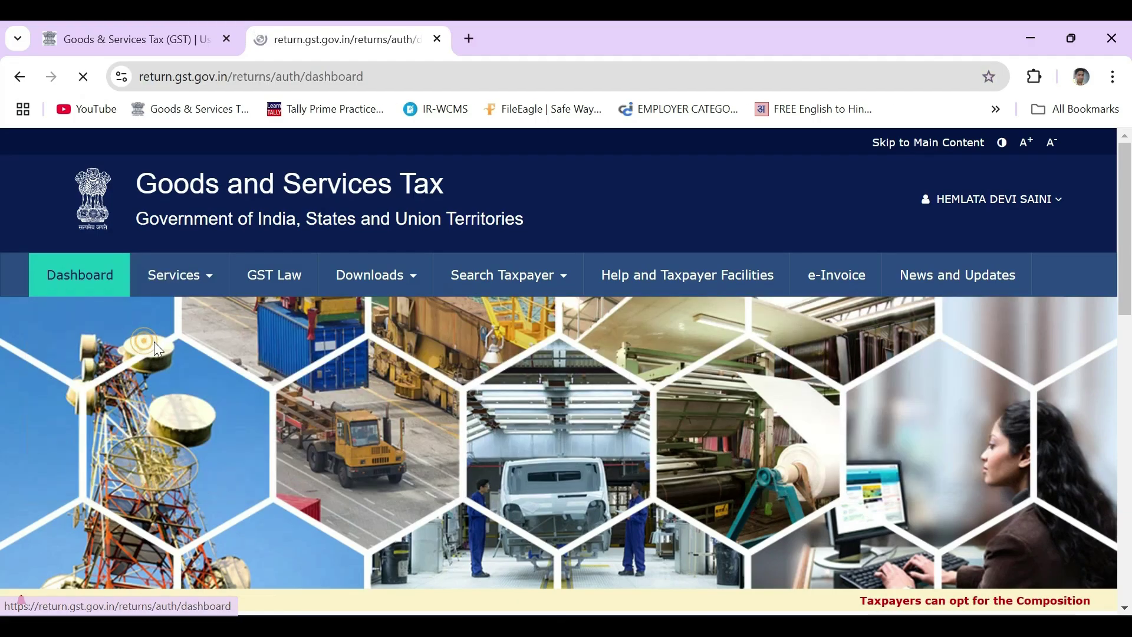
Search the returns for January, Quarter 4 of 2024-25, and view the GSTR-2B auto-drafted ITC statement
{"action": "left_click", "coordinate": [876, 469]}
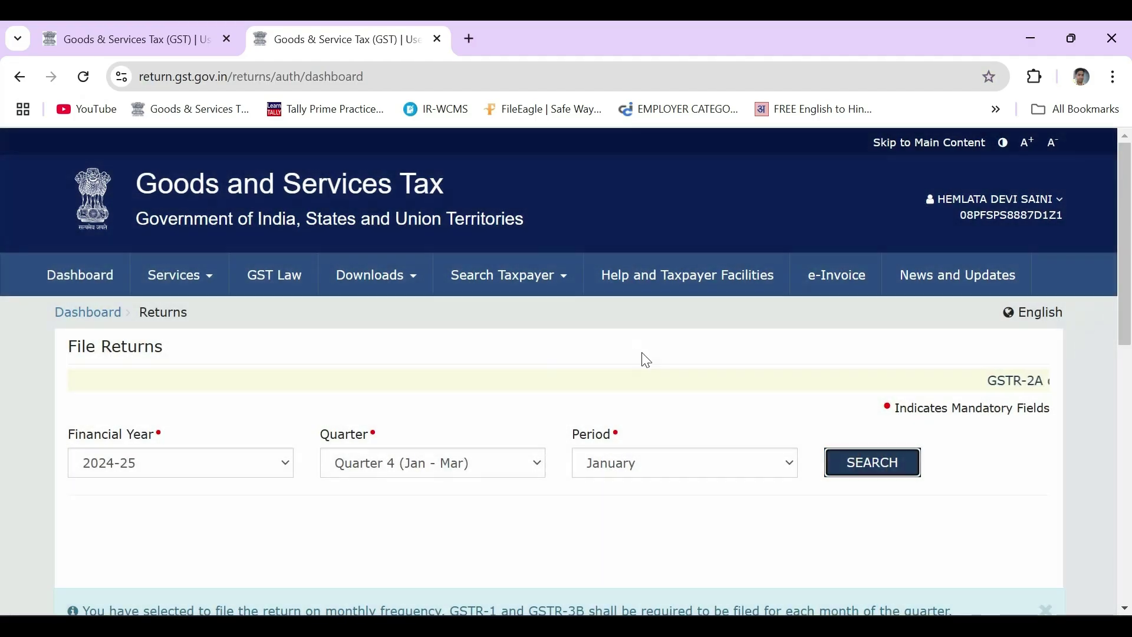
{"action": "scroll", "coordinate": [588, 378], "scroll_direction": "down", "scroll_amount": 5}
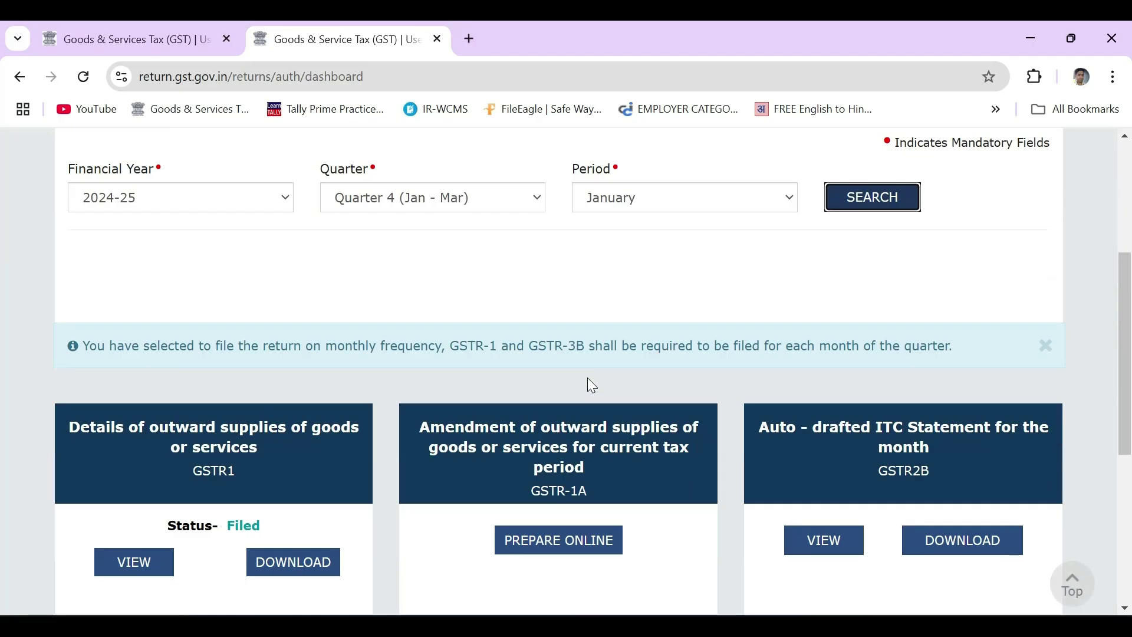
{"action": "left_click", "coordinate": [824, 452]}
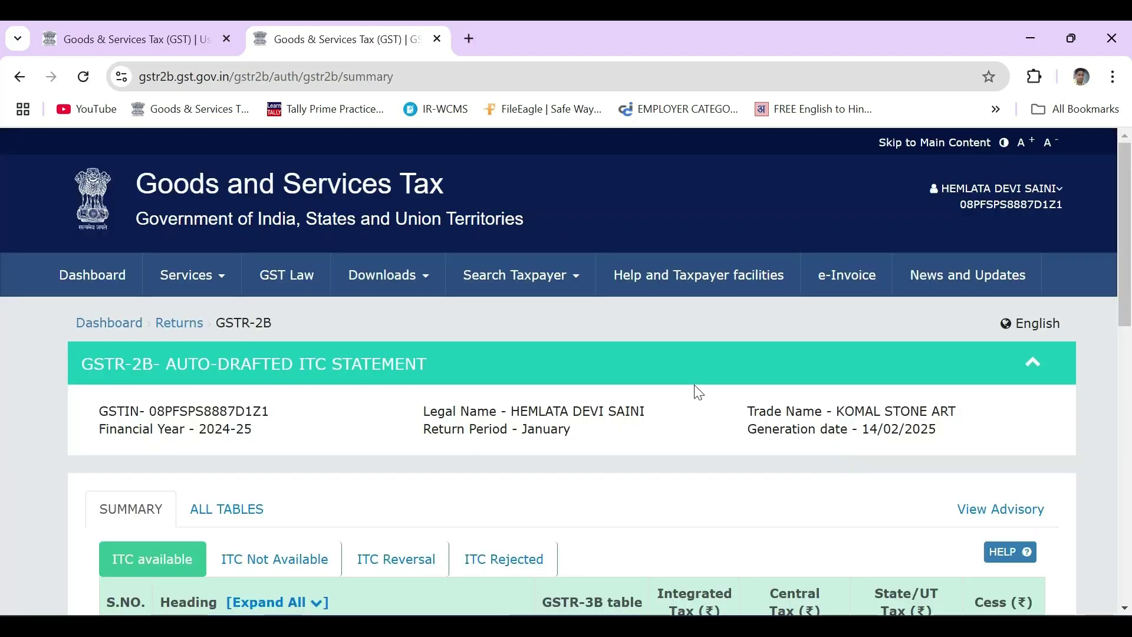
{"action": "scroll", "coordinate": [695, 384], "scroll_direction": "down", "scroll_amount": 5}
Go to File Returns from the original tab's dashboard and search the returns for January, Quarter 4 of 2024-25
{"action": "left_click", "coordinate": [163, 44]}
{"action": "scroll", "coordinate": [440, 405], "scroll_direction": "down", "scroll_amount": 5}
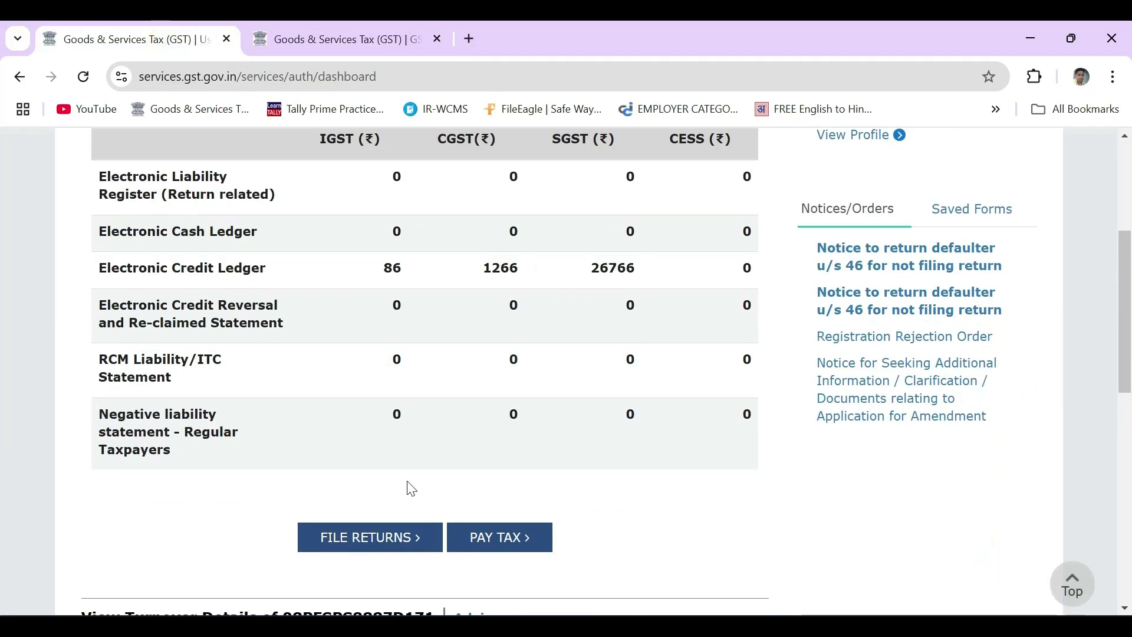
{"action": "left_click", "coordinate": [390, 538]}
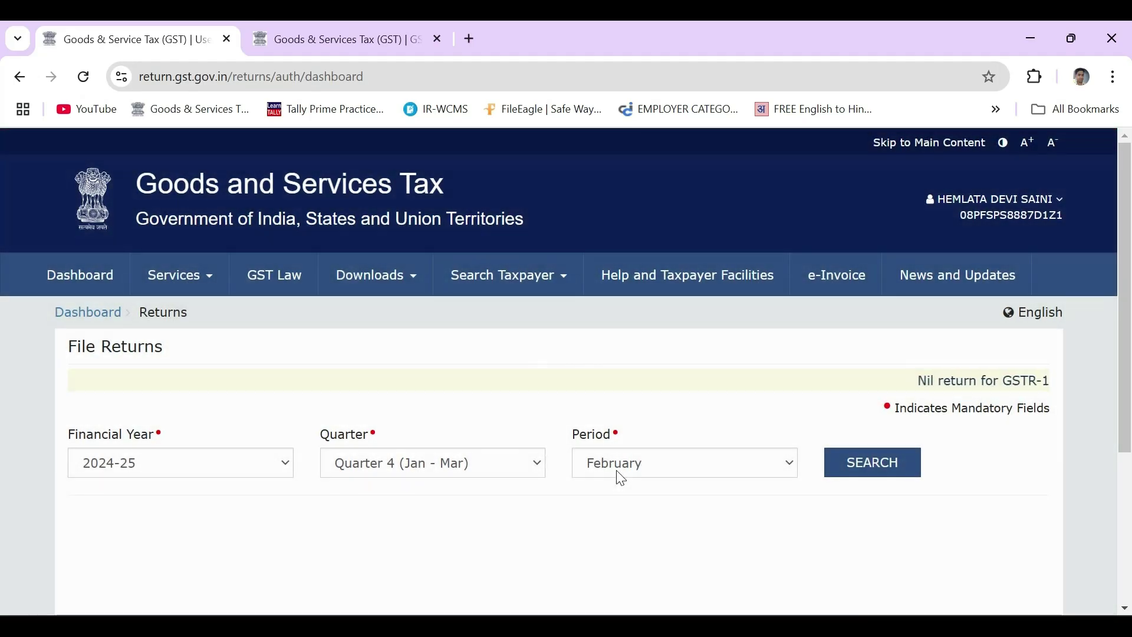
{"action": "left_click", "coordinate": [621, 469]}
{"action": "left_click", "coordinate": [623, 488]}
{"action": "left_click", "coordinate": [843, 469]}
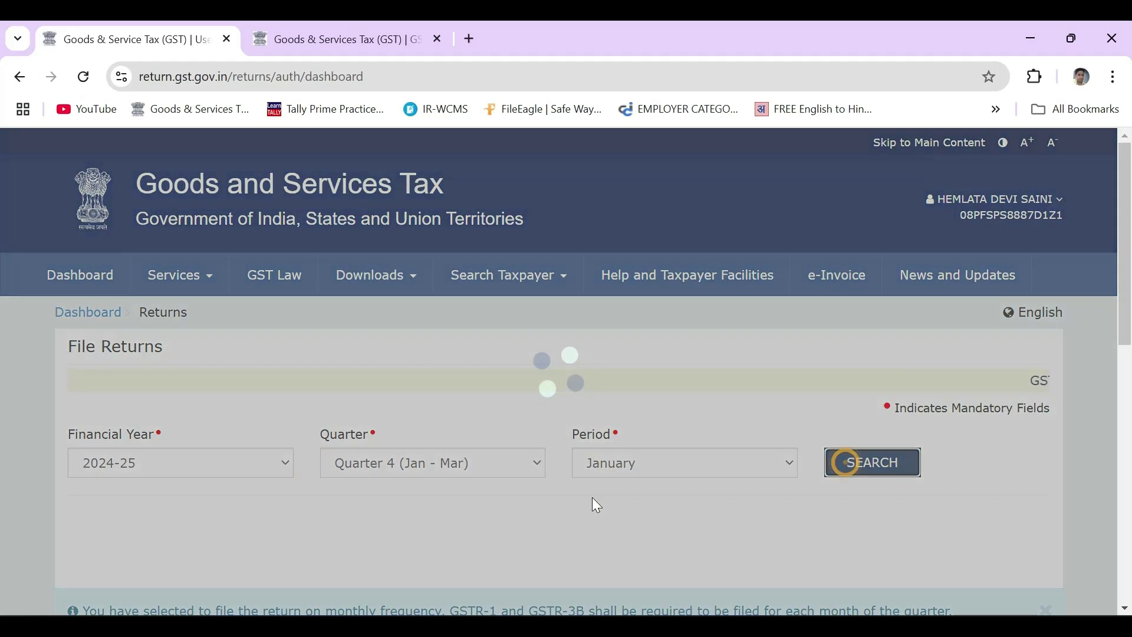
Start preparing the GSTR-3B monthly return online, dismiss the system generated summary, and find the Eligible ITC tile
{"action": "scroll", "coordinate": [590, 505], "scroll_direction": "down", "scroll_amount": 5}
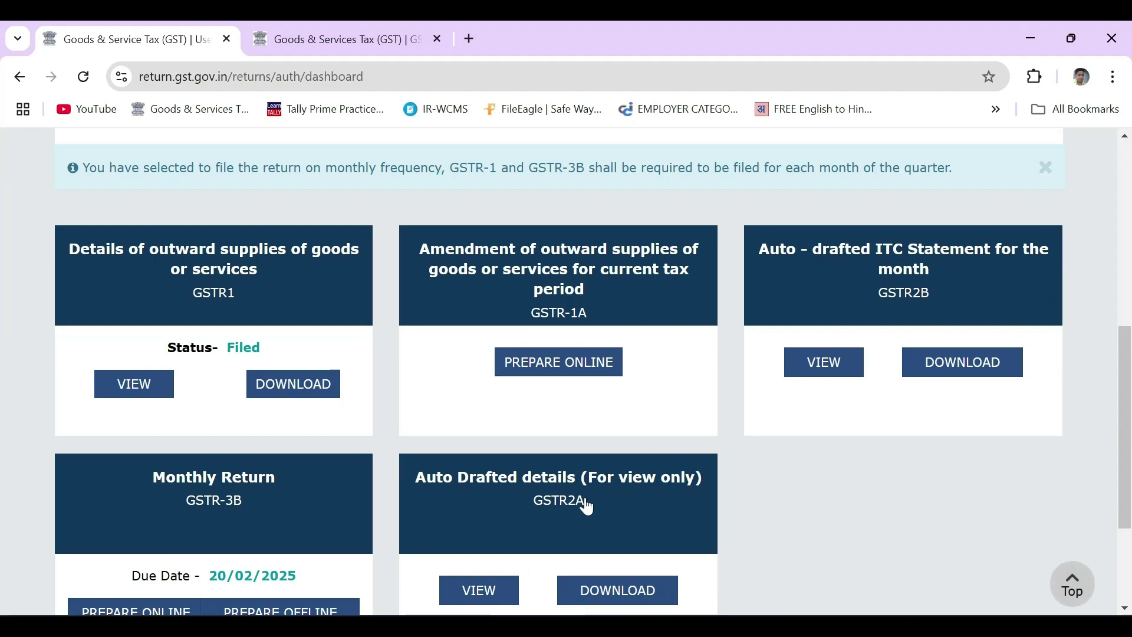
{"action": "scroll", "coordinate": [413, 513], "scroll_direction": "down", "scroll_amount": 1}
{"action": "left_click", "coordinate": [158, 533]}
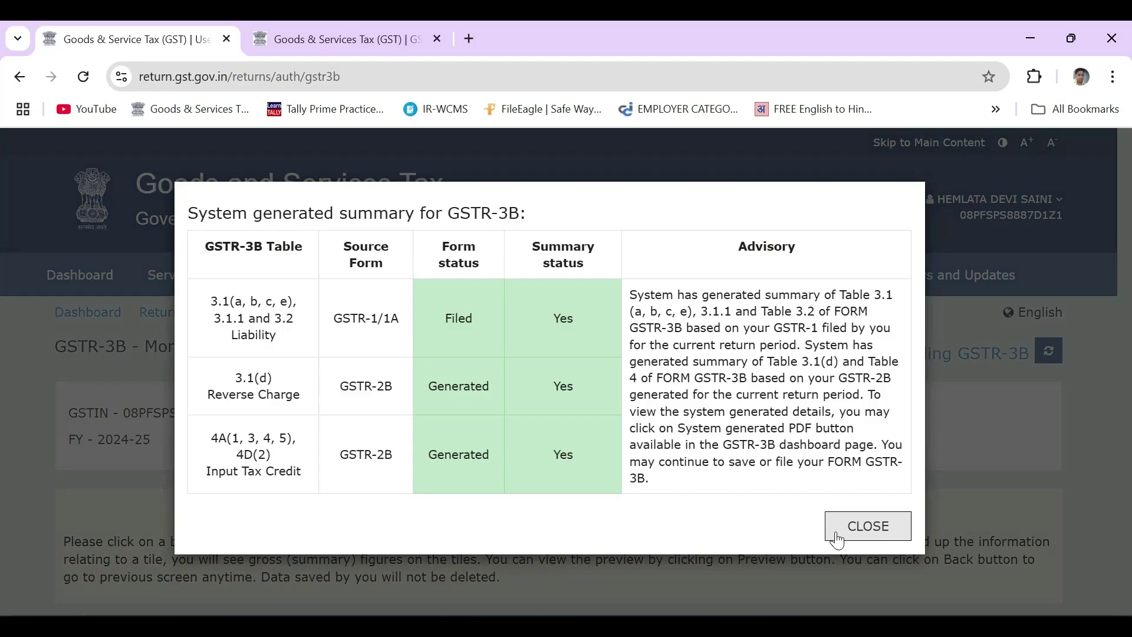
{"action": "left_click", "coordinate": [836, 530]}
{"action": "scroll", "coordinate": [719, 495], "scroll_direction": "down", "scroll_amount": 10}
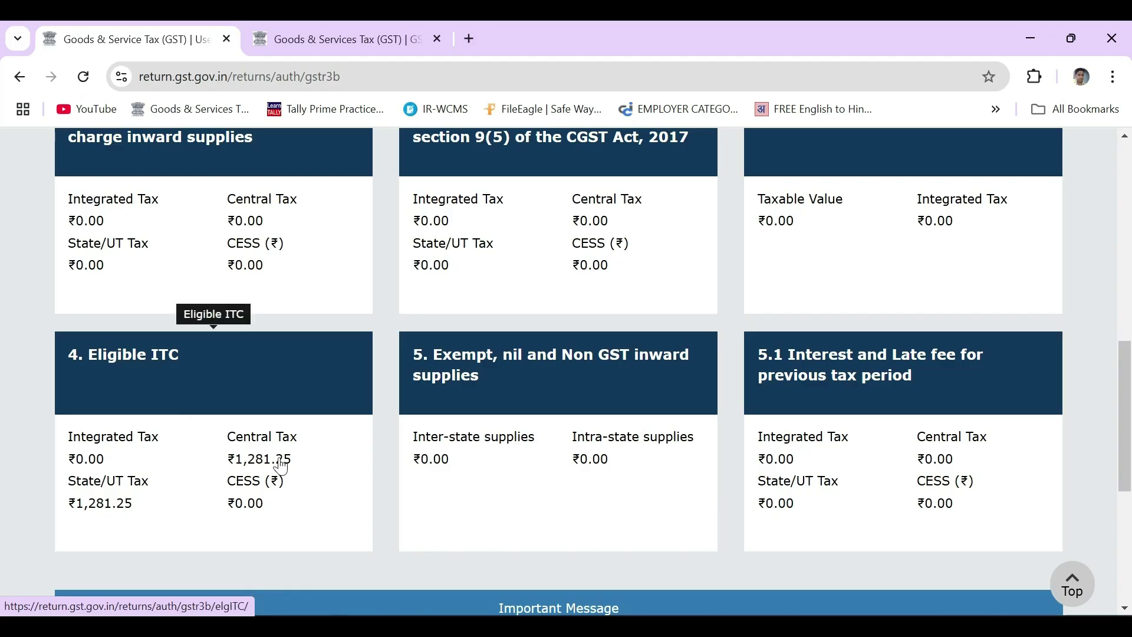
Expand All other ITC in the GSTR-2B summary and open its B2B document details
{"action": "left_click", "coordinate": [345, 51]}
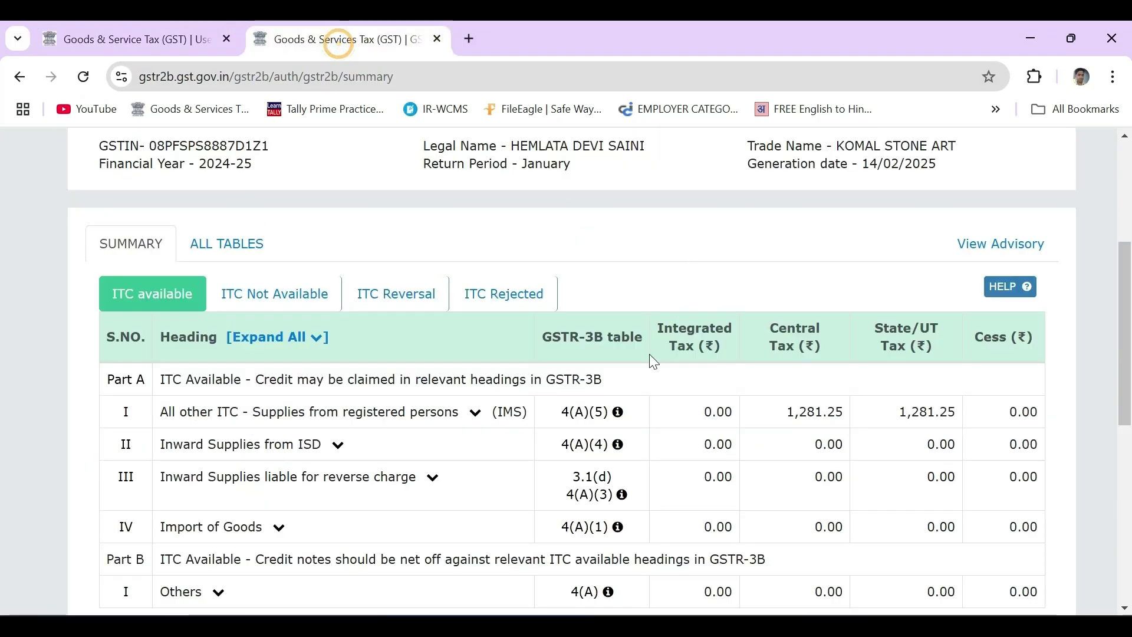
{"action": "left_click", "coordinate": [480, 417]}
{"action": "left_click", "coordinate": [233, 443]}
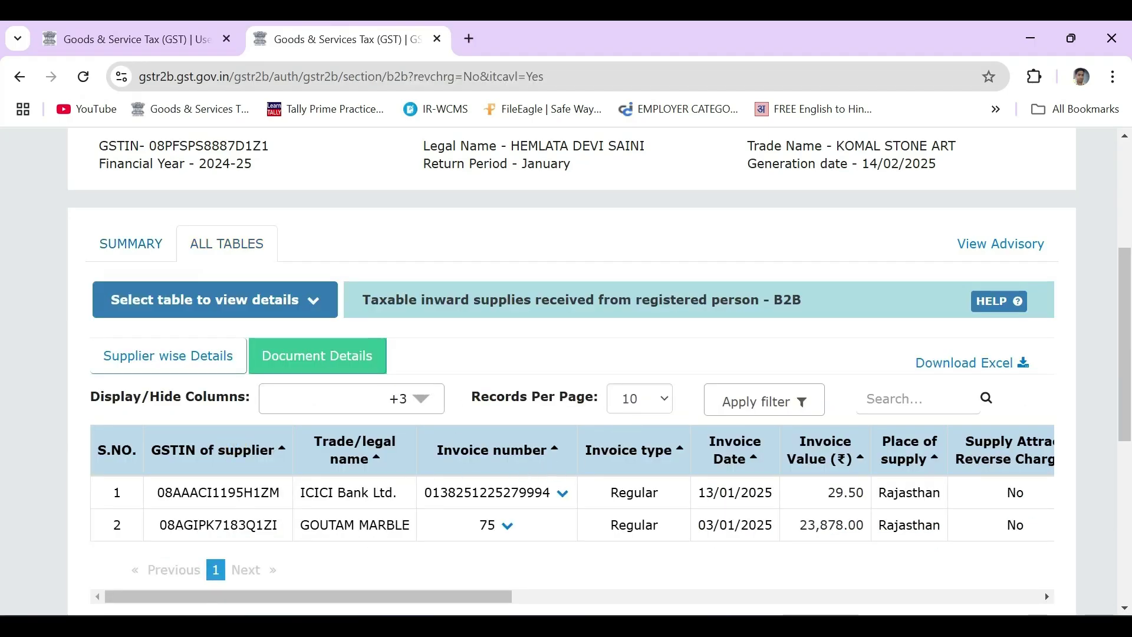
Examine the invoice values and the central and state tax amounts of the two B2B supplier invoices in GSTR-2B
{"action": "left_click_drag", "start_coordinate": [298, 492], "coordinate": [440, 493]}
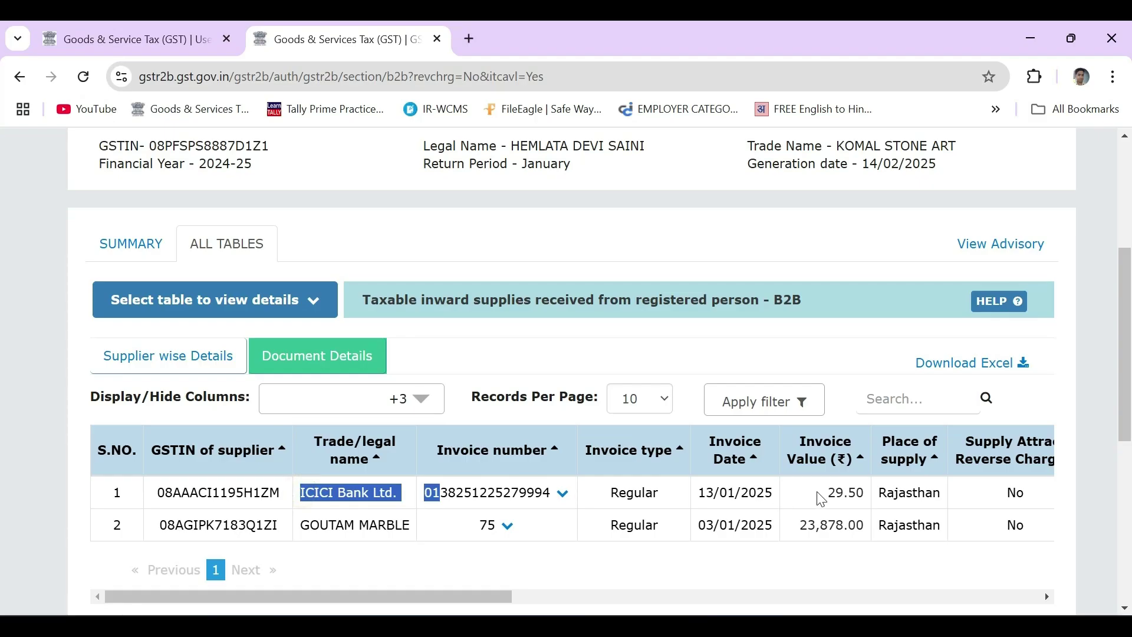
{"action": "left_click_drag", "start_coordinate": [820, 490], "coordinate": [870, 500]}
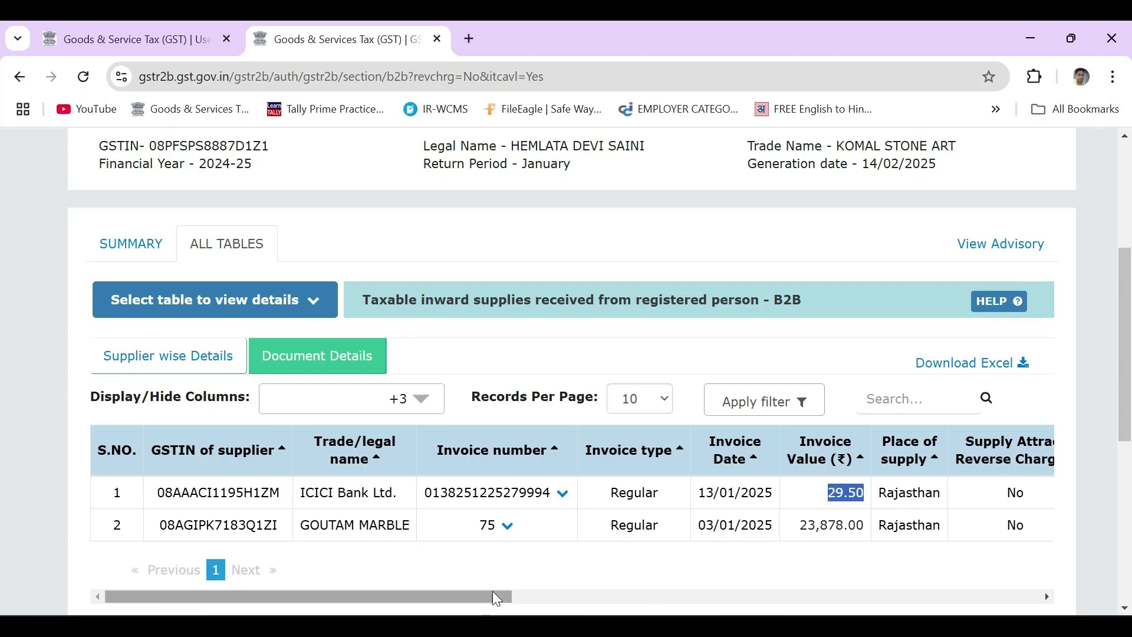
{"action": "left_click_drag", "start_coordinate": [493, 594], "coordinate": [725, 602]}
{"action": "left_click_drag", "start_coordinate": [732, 489], "coordinate": [773, 494]}
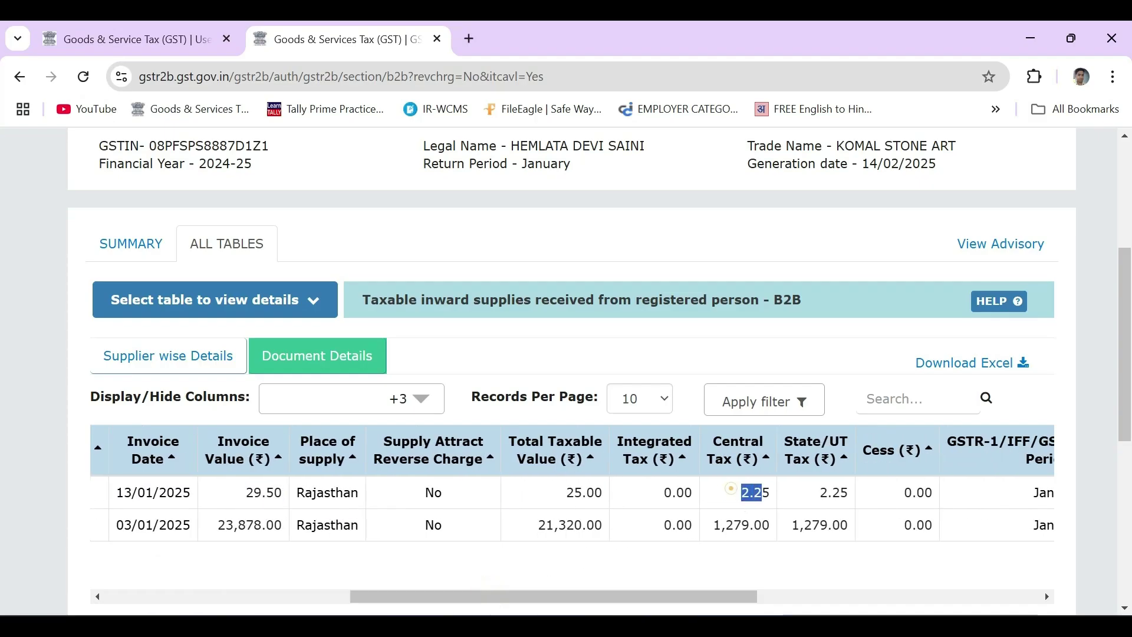
{"action": "left_click", "coordinate": [773, 544]}
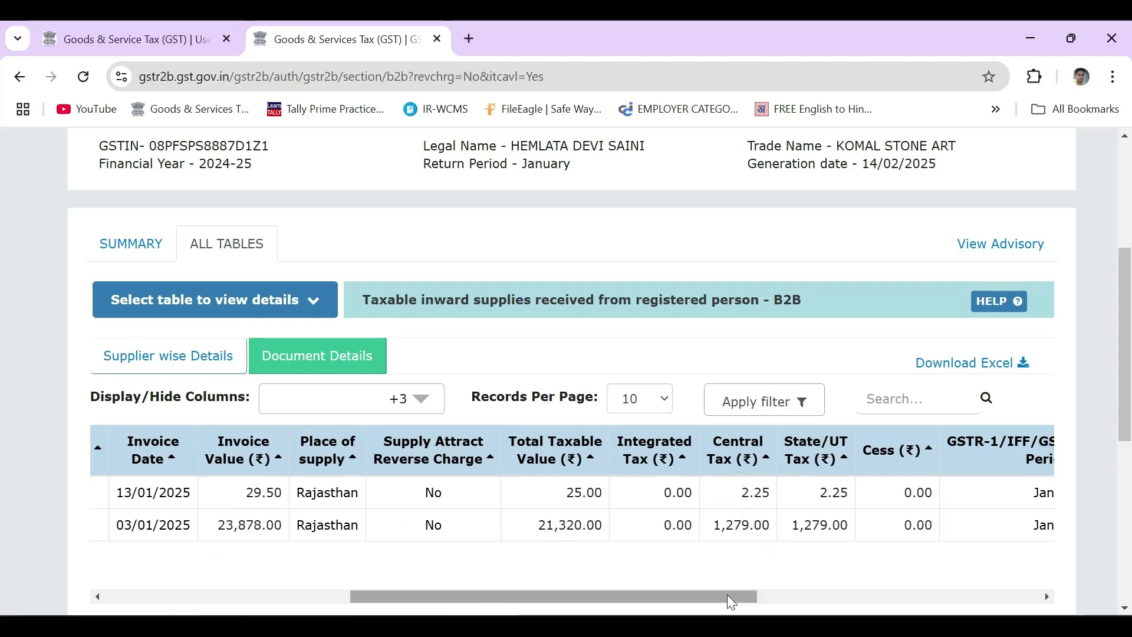
{"action": "left_click_drag", "start_coordinate": [727, 596], "coordinate": [611, 598]}
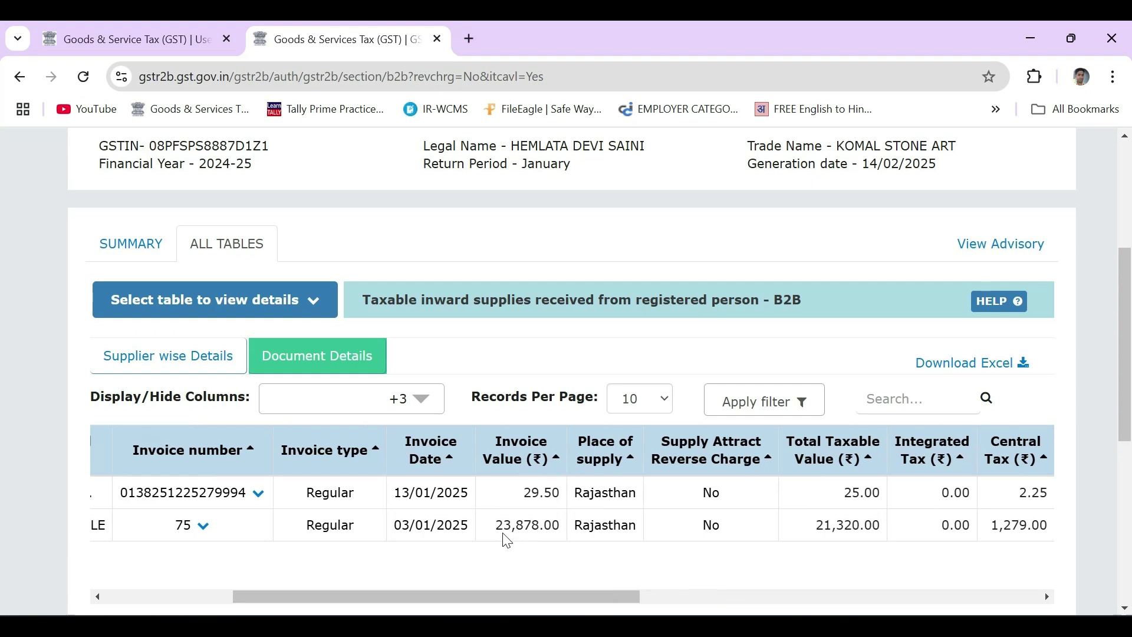
{"action": "left_click_drag", "start_coordinate": [491, 526], "coordinate": [550, 528]}
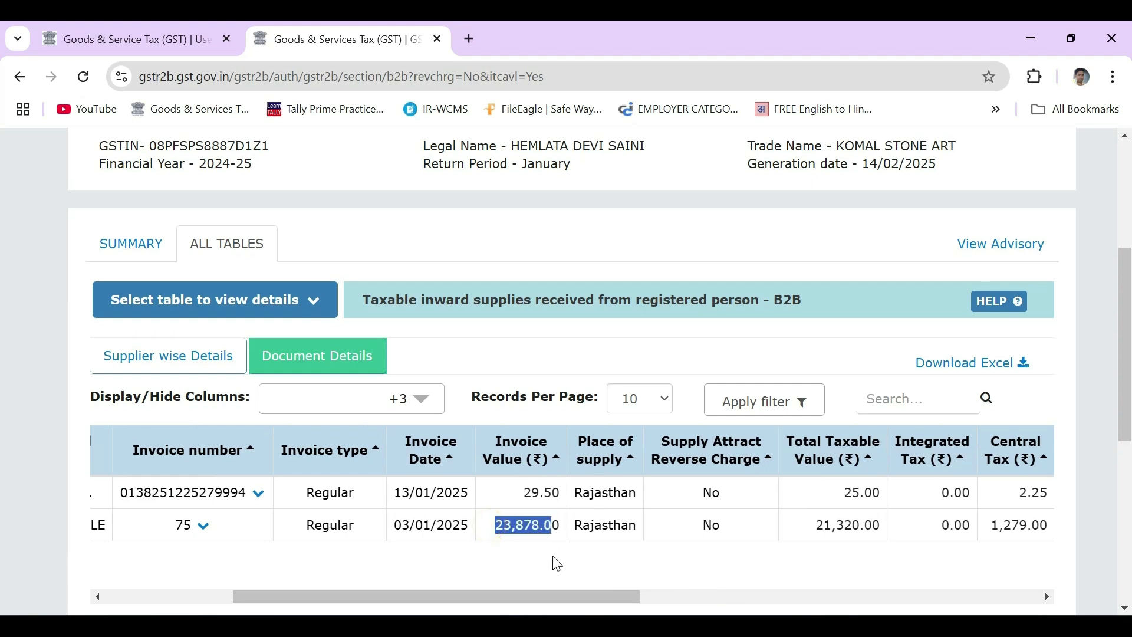
{"action": "left_click_drag", "start_coordinate": [547, 595], "coordinate": [418, 585]}
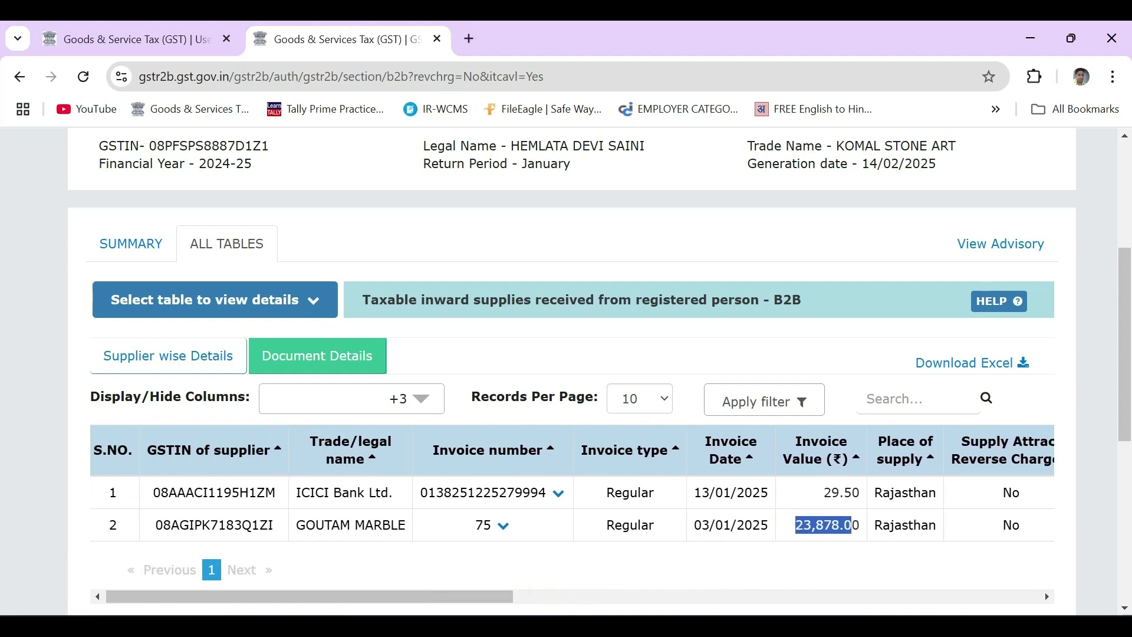
{"action": "left_click_drag", "start_coordinate": [419, 595], "coordinate": [600, 594]}
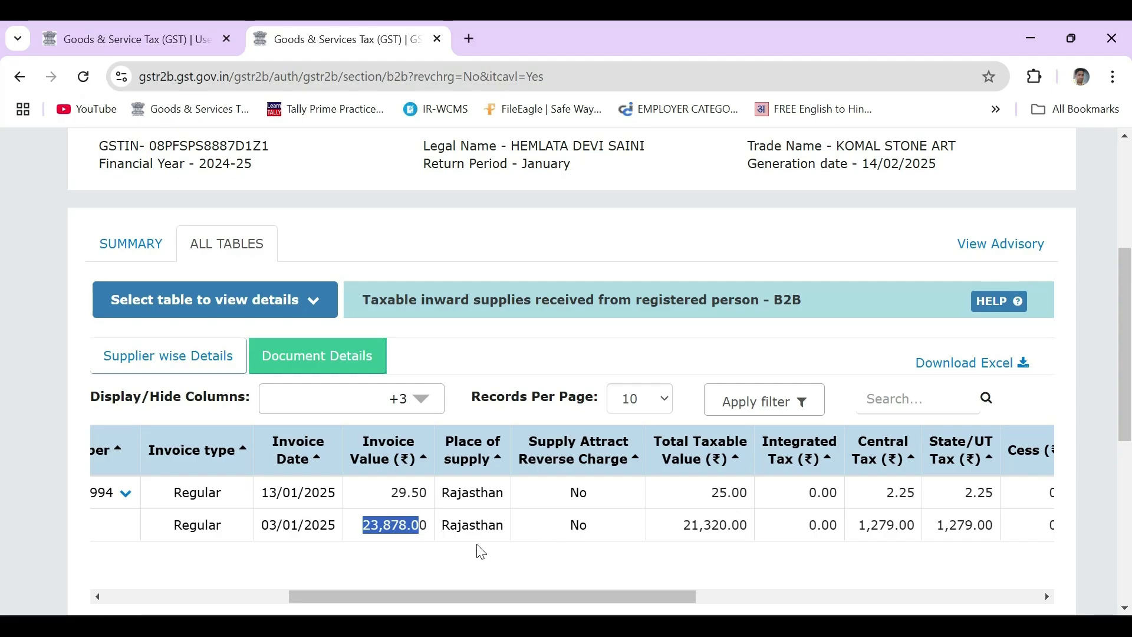
Return to the GSTR-3B form and open the Eligible ITC table at its All other ITC row
{"action": "left_click", "coordinate": [179, 29]}
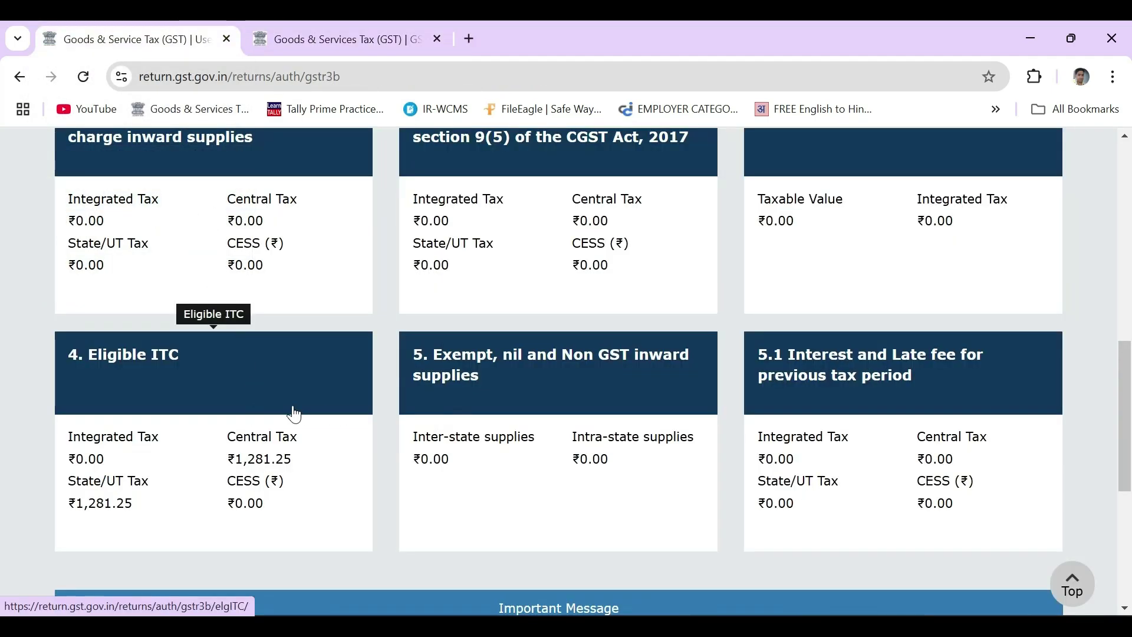
{"action": "left_click", "coordinate": [213, 414]}
{"action": "scroll", "coordinate": [742, 409], "scroll_direction": "down", "scroll_amount": 6}
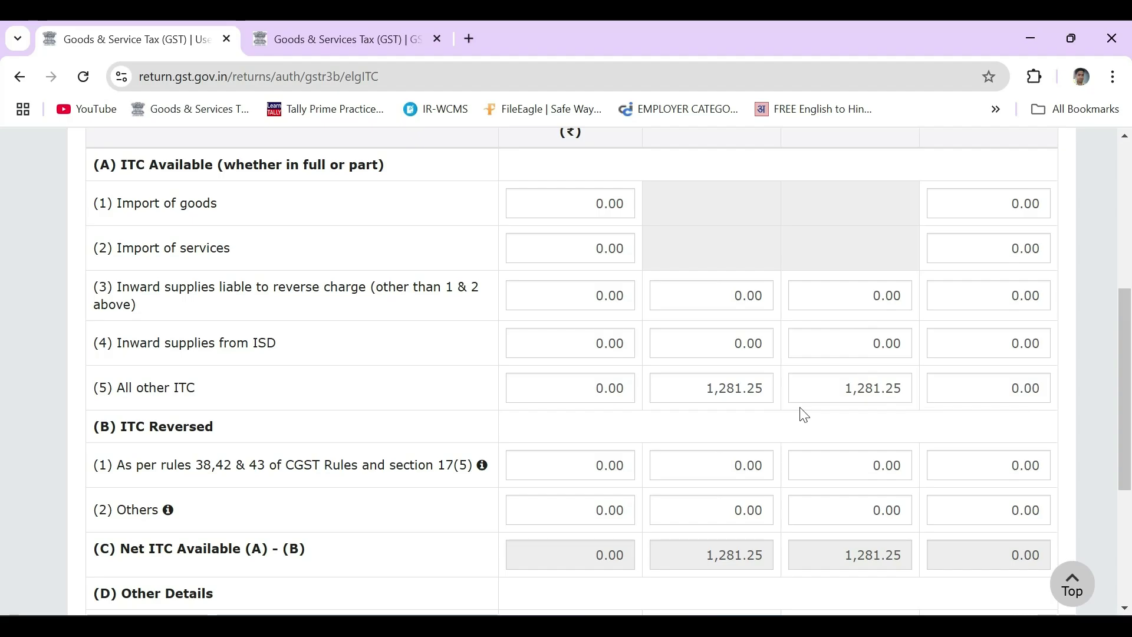
Set the central tax under (5) All other ITC to 0.00 so no credit is claimed
{"action": "left_click", "coordinate": [759, 387]}
{"action": "key", "text": "BackSpace"}
{"action": "key", "text": "BackSpace"}
{"action": "key", "text": "BackSpace"}
{"action": "key", "text": "BackSpace"}
{"action": "key", "text": "BackSpace"}
{"action": "key", "text": "BackSpace"}
{"action": "key", "text": "BackSpace"}
{"action": "key", "text": "BackSpace"}
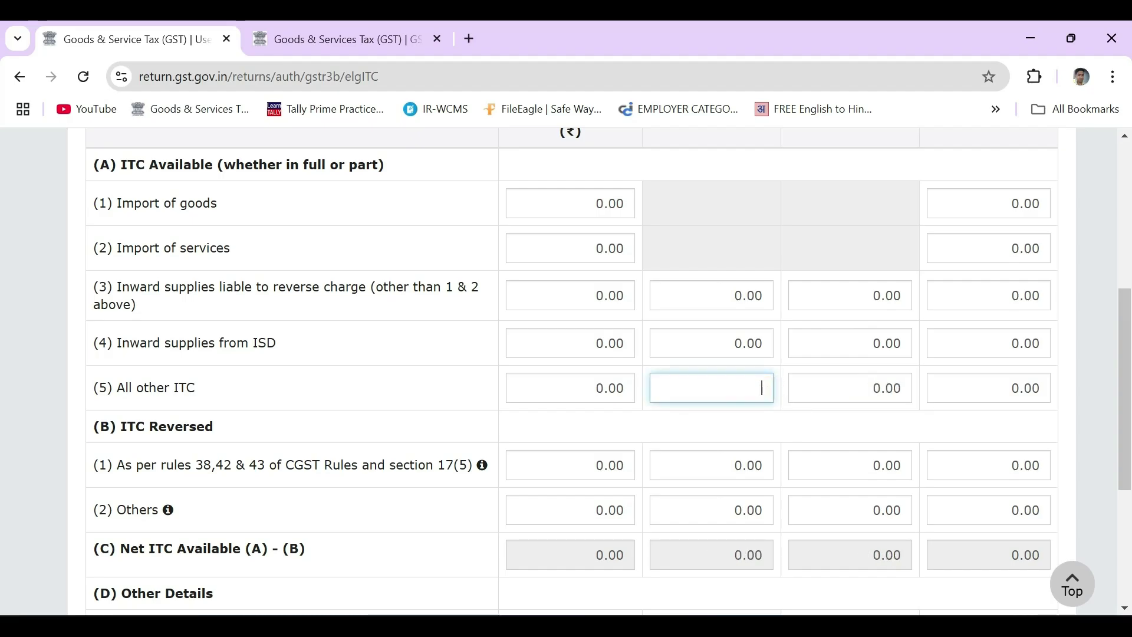
{"action": "type", "text": "0.00"}
{"action": "left_click_drag", "start_coordinate": [794, 417], "coordinate": [791, 407]}
{"action": "left_click", "coordinate": [796, 433]}
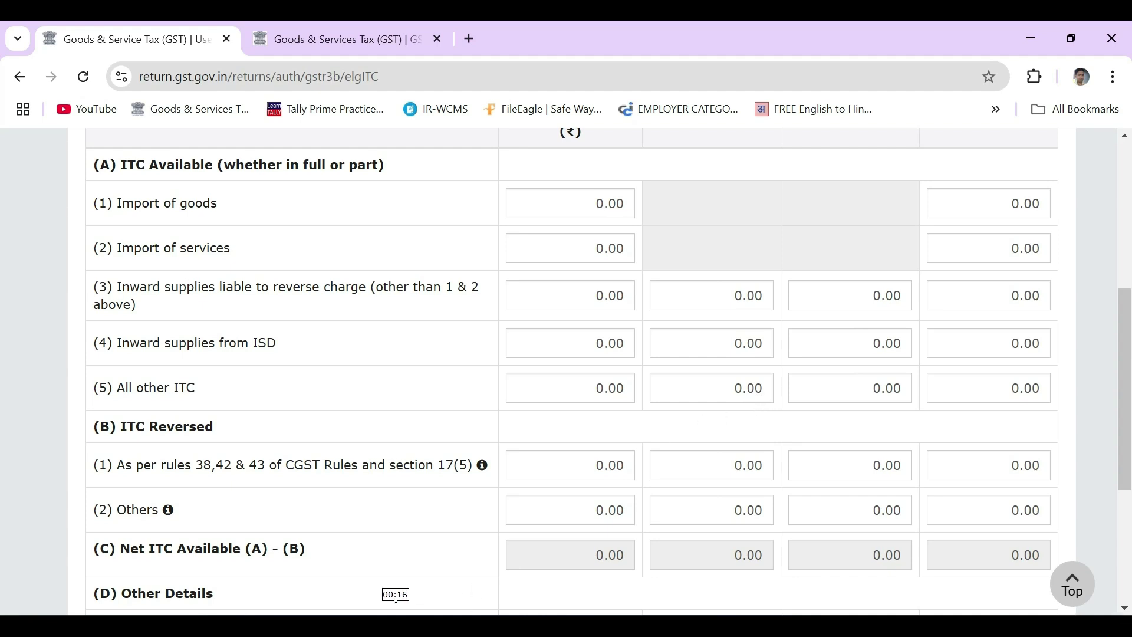
Confirm the Eligible ITC table and check its tile on the GSTR-3B page
{"action": "scroll", "coordinate": [914, 465], "scroll_direction": "down", "scroll_amount": 3}
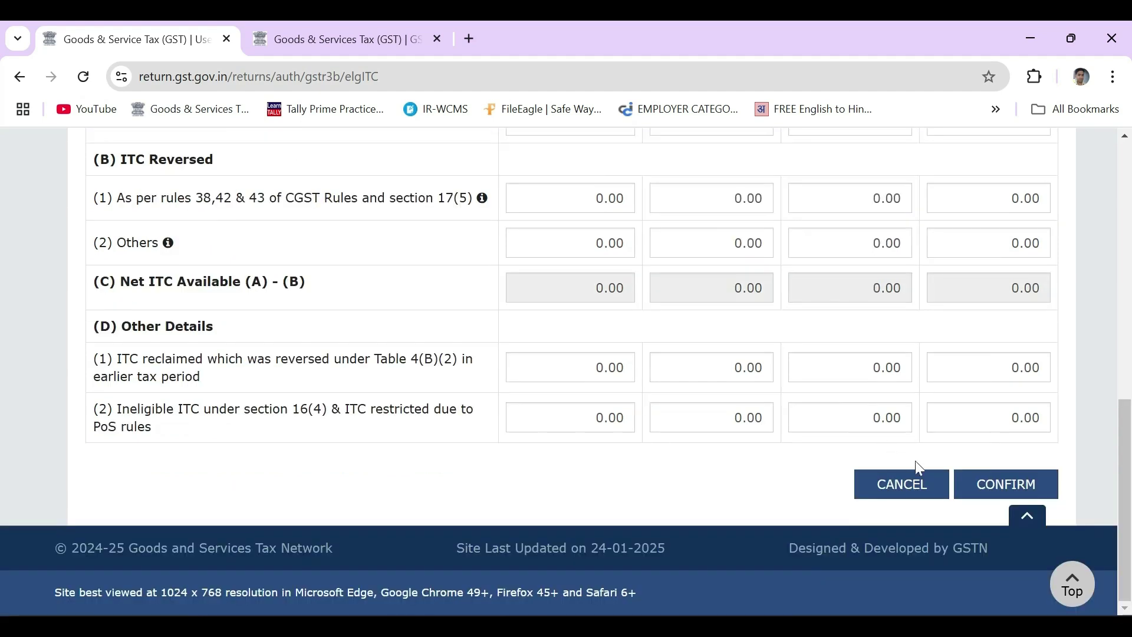
{"action": "left_click", "coordinate": [987, 485]}
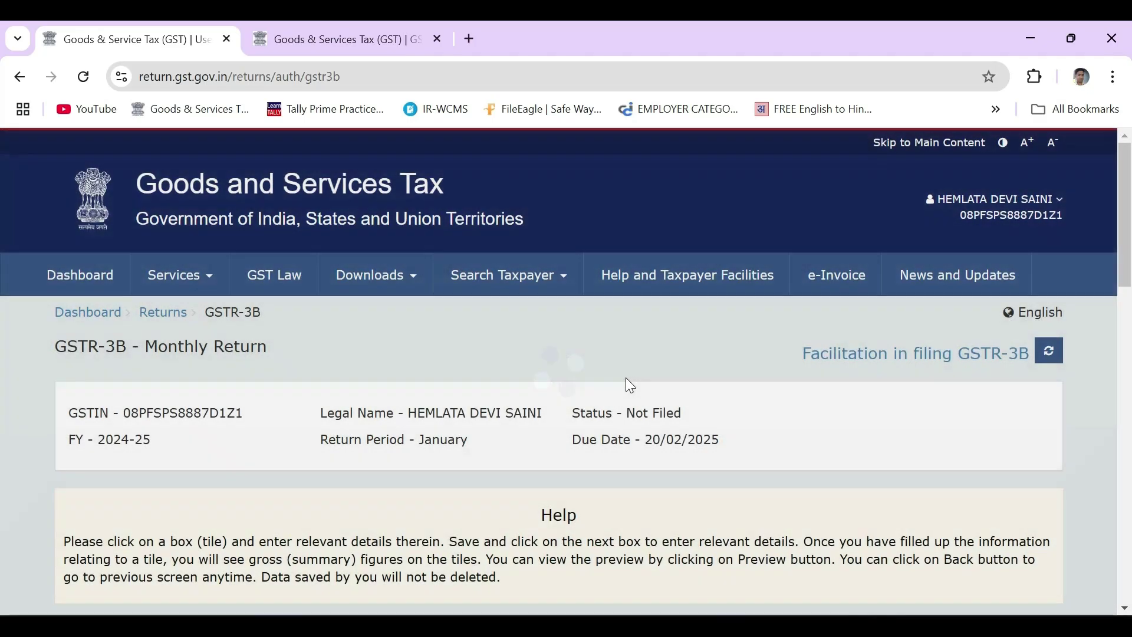
{"action": "scroll", "coordinate": [625, 378], "scroll_direction": "down", "scroll_amount": 12}
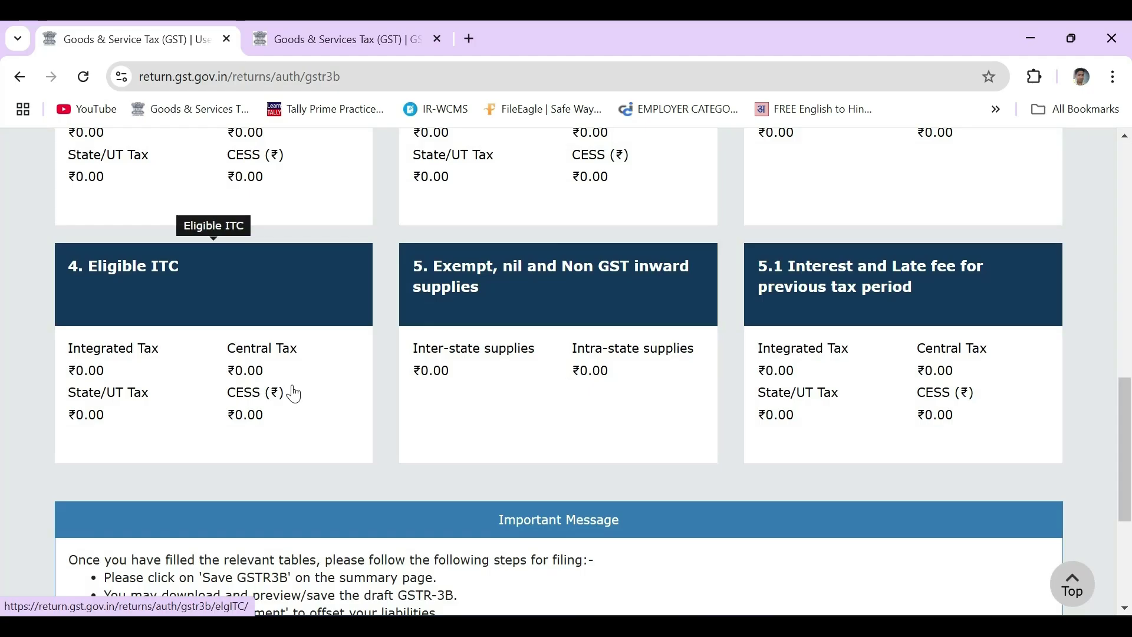
Go back to the GSTR-2B summary and review the central and state tax available under All other ITC
{"action": "left_click", "coordinate": [354, 39]}
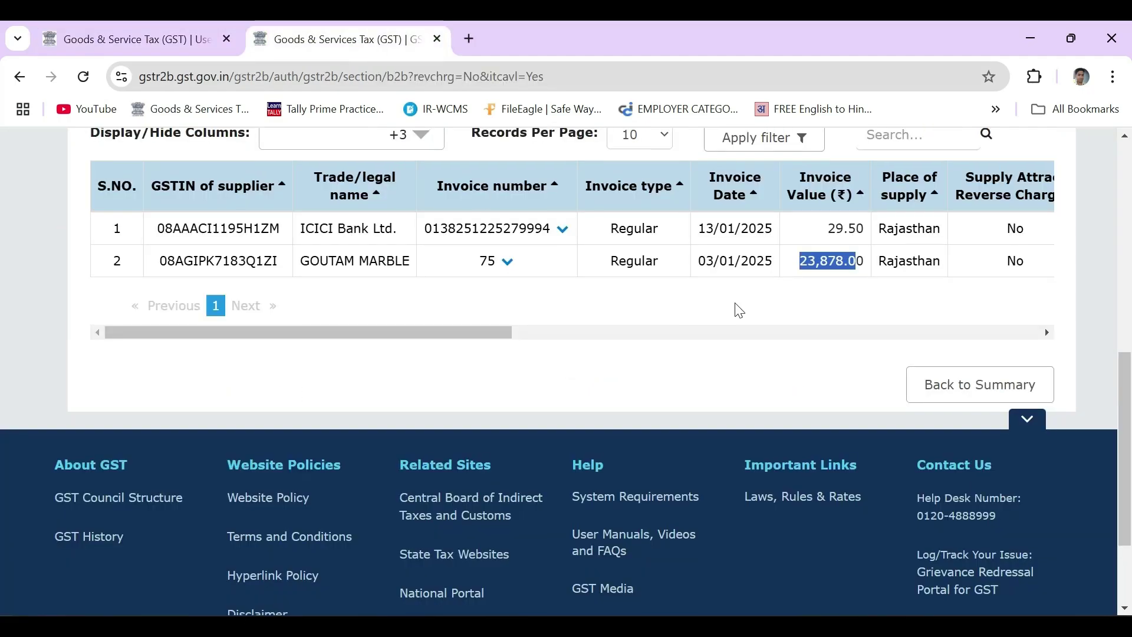
{"action": "scroll", "coordinate": [767, 354], "scroll_direction": "up", "scroll_amount": 1}
{"action": "left_click", "coordinate": [937, 474]}
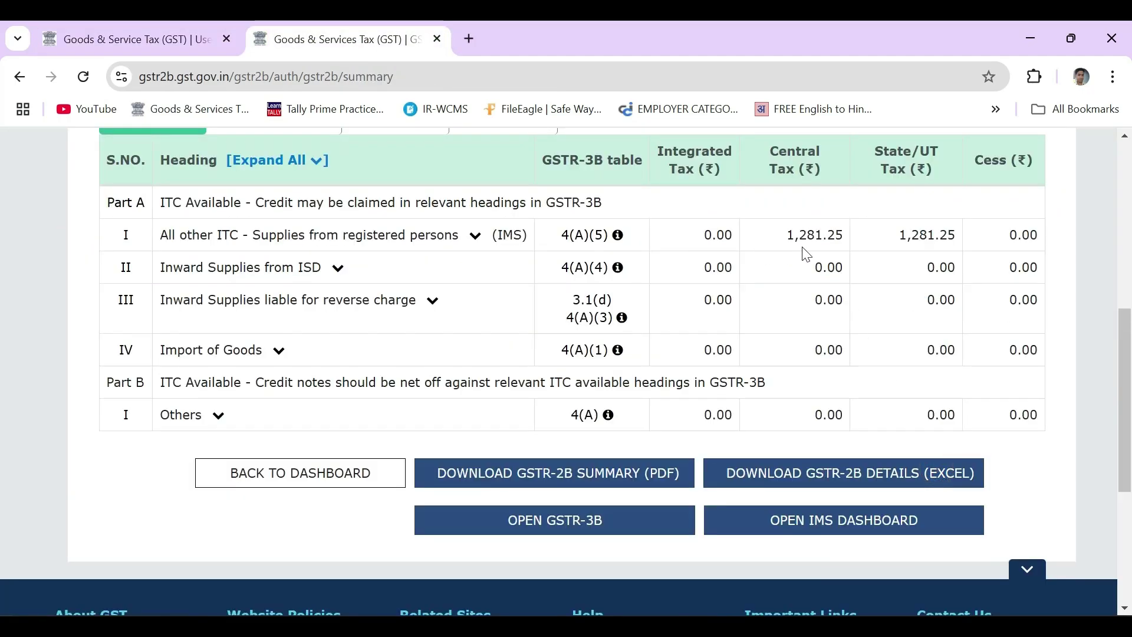
{"action": "double_click", "coordinate": [784, 238]}
{"action": "left_click_drag", "start_coordinate": [783, 237], "coordinate": [964, 237]}
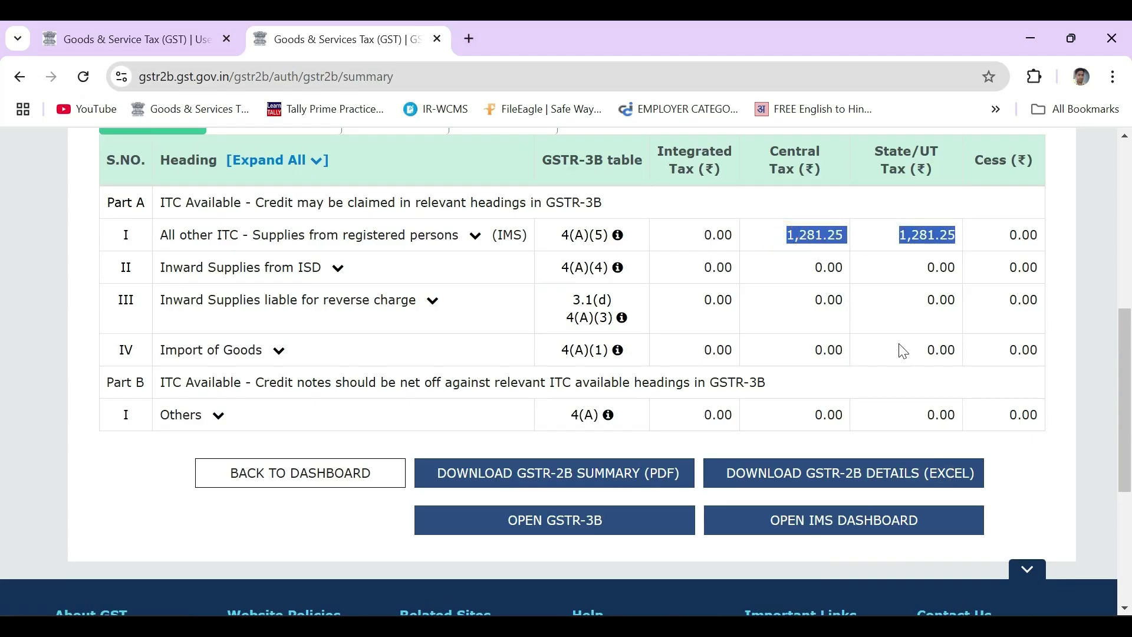
Return to the GSTR-3B form and save the return
{"action": "left_click", "coordinate": [136, 36]}
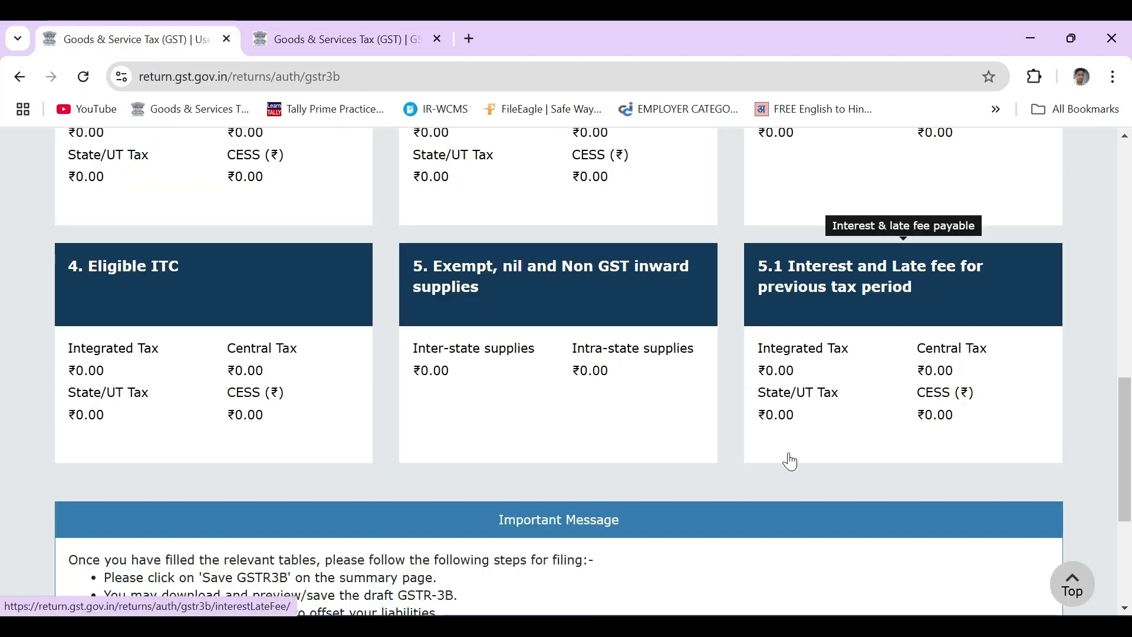
{"action": "scroll", "coordinate": [789, 461], "scroll_direction": "down", "scroll_amount": 5}
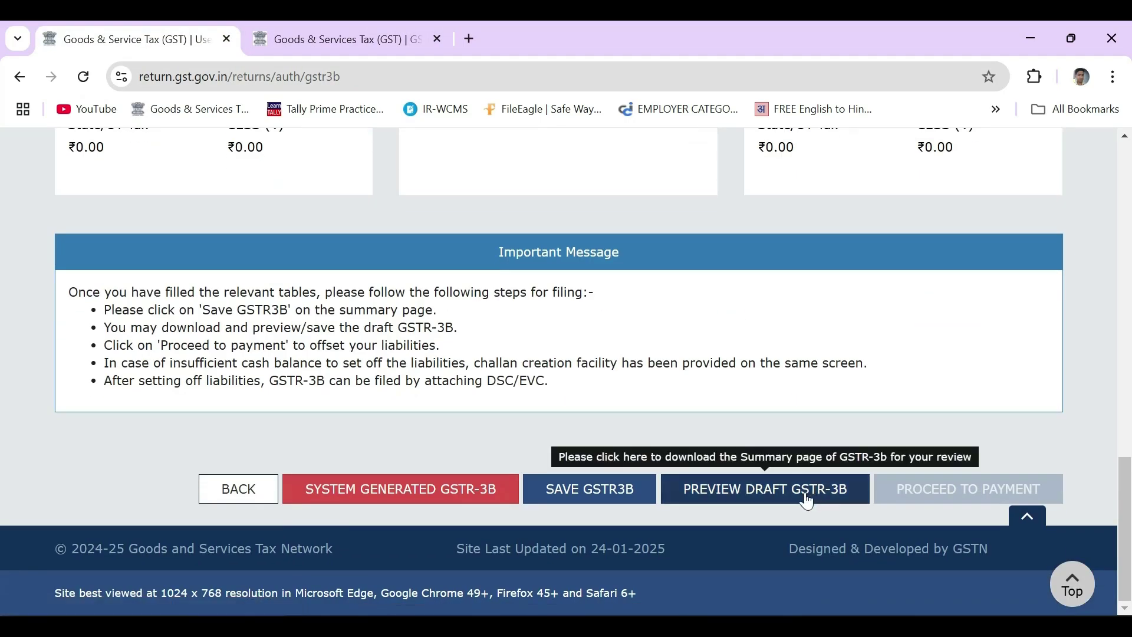
{"action": "left_click", "coordinate": [590, 489]}
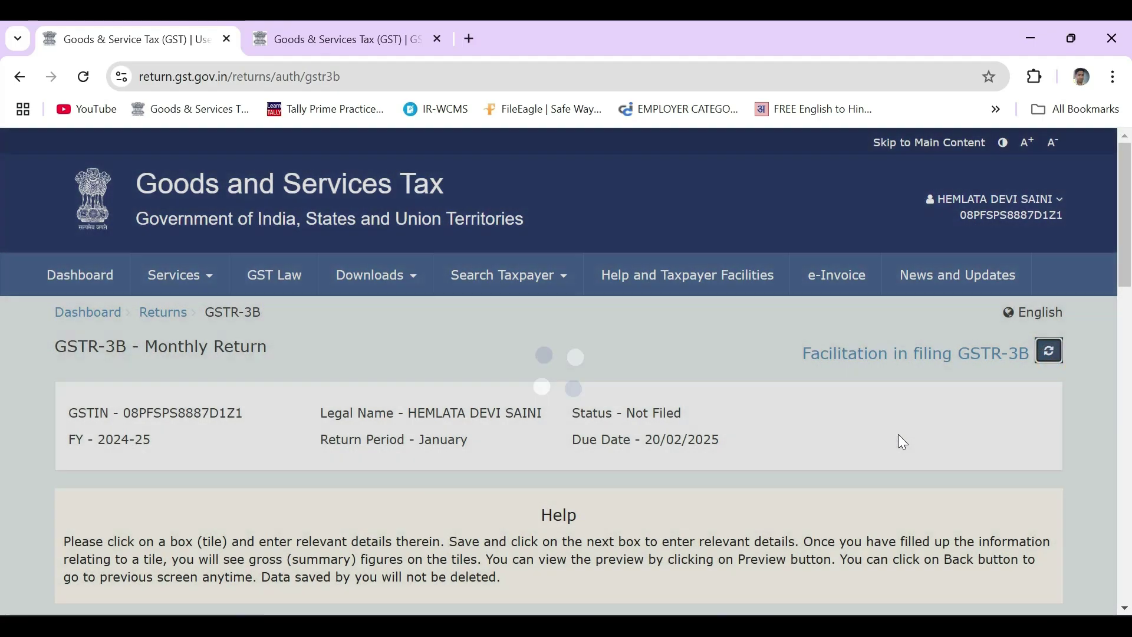
Proceed from the GSTR-3B summary to the payment of tax for the January return
{"action": "scroll", "coordinate": [902, 442], "scroll_direction": "down", "scroll_amount": 5}
{"action": "scroll", "coordinate": [901, 439], "scroll_direction": "down", "scroll_amount": 10}
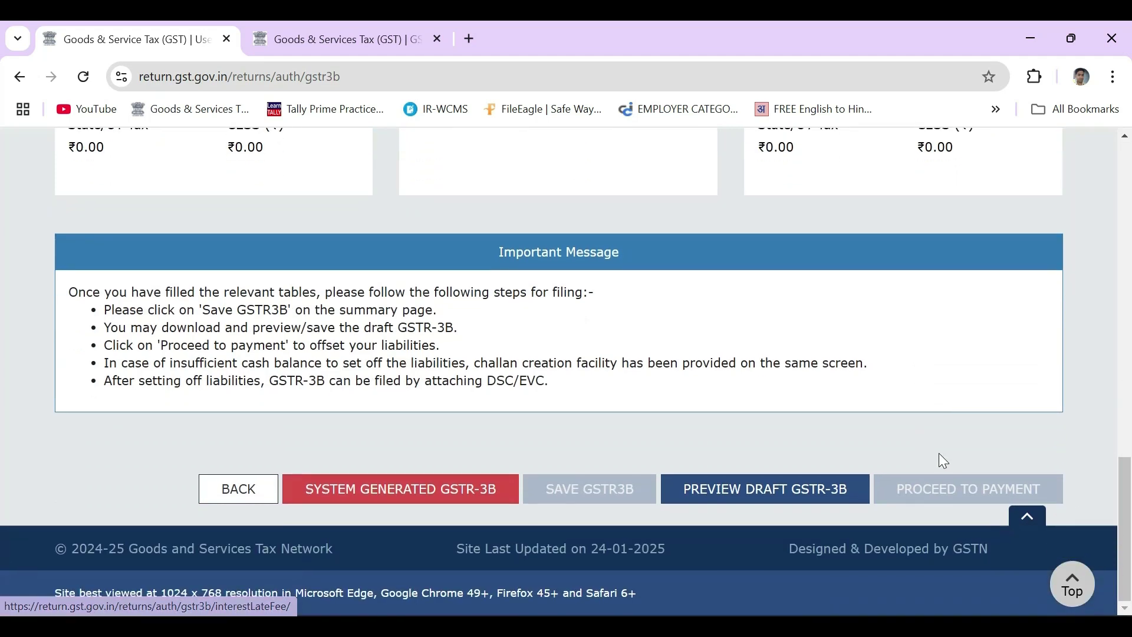
{"action": "left_click", "coordinate": [965, 489]}
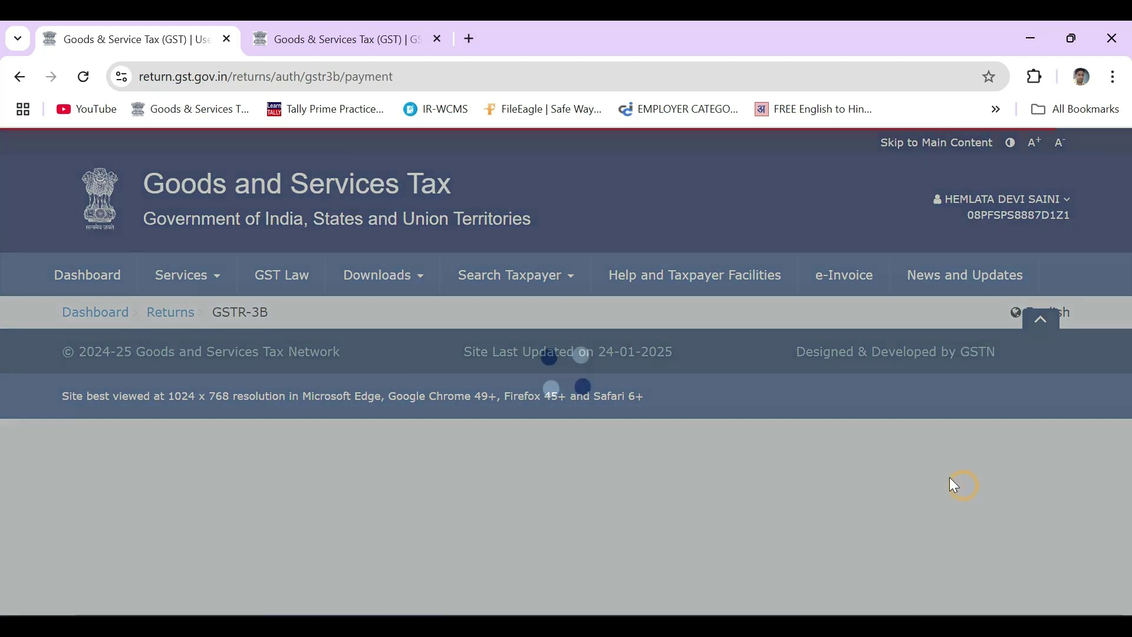
Make the payment and post credit to the ledger, agreeing to the IMS declaration and accepting the irreversible liability offset
{"action": "scroll", "coordinate": [841, 442], "scroll_direction": "down", "scroll_amount": 10}
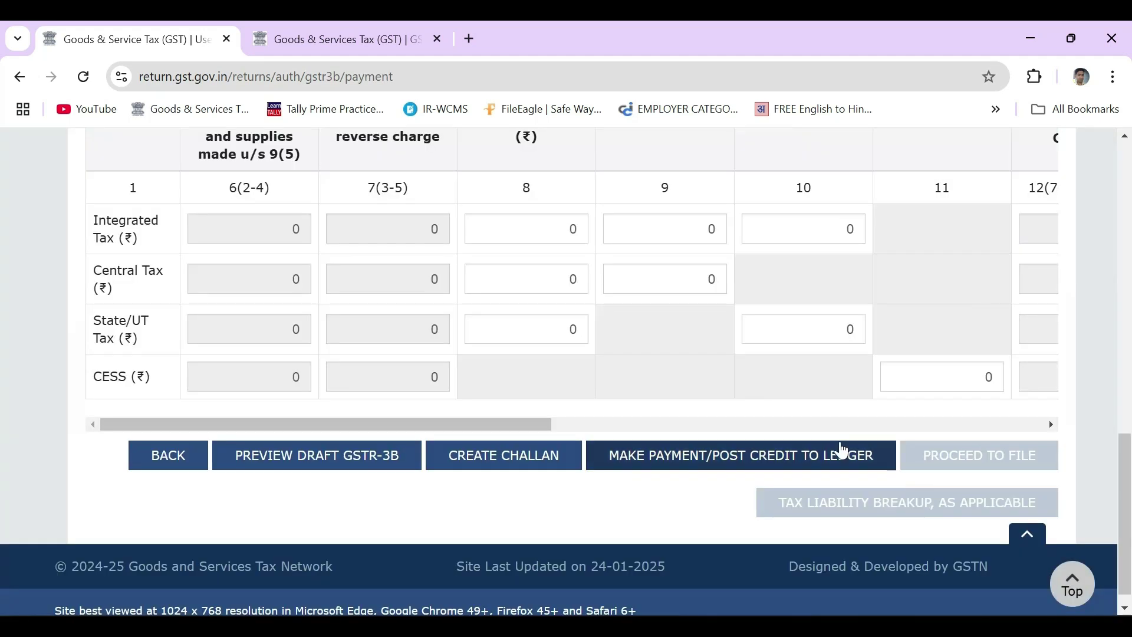
{"action": "left_click", "coordinate": [802, 471]}
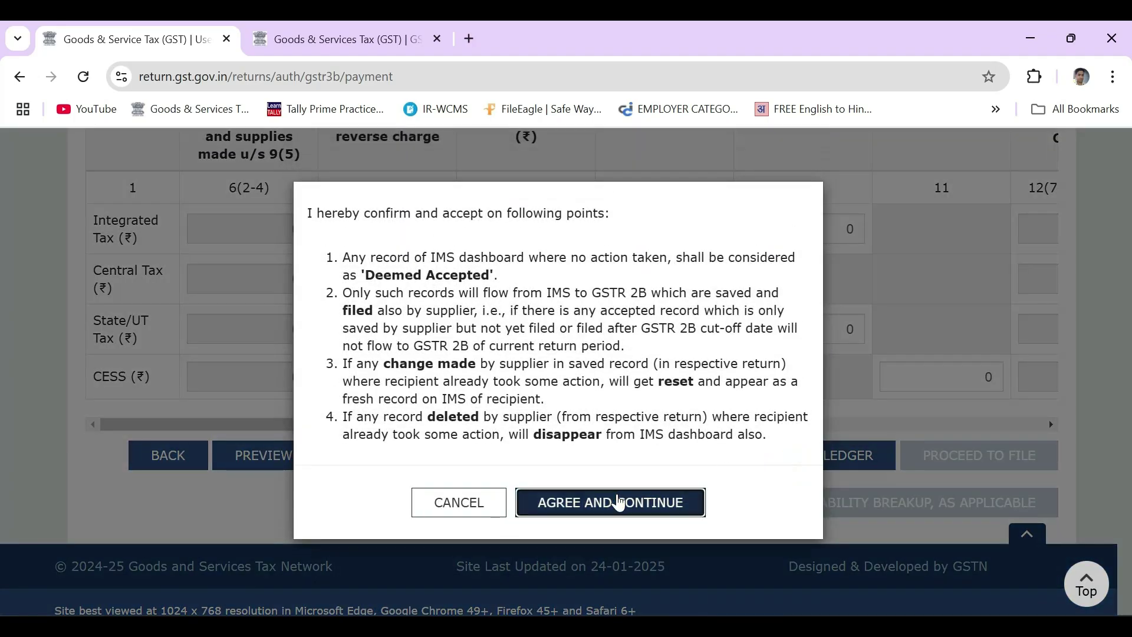
{"action": "left_click", "coordinate": [617, 502]}
{"action": "left_click", "coordinate": [587, 441]}
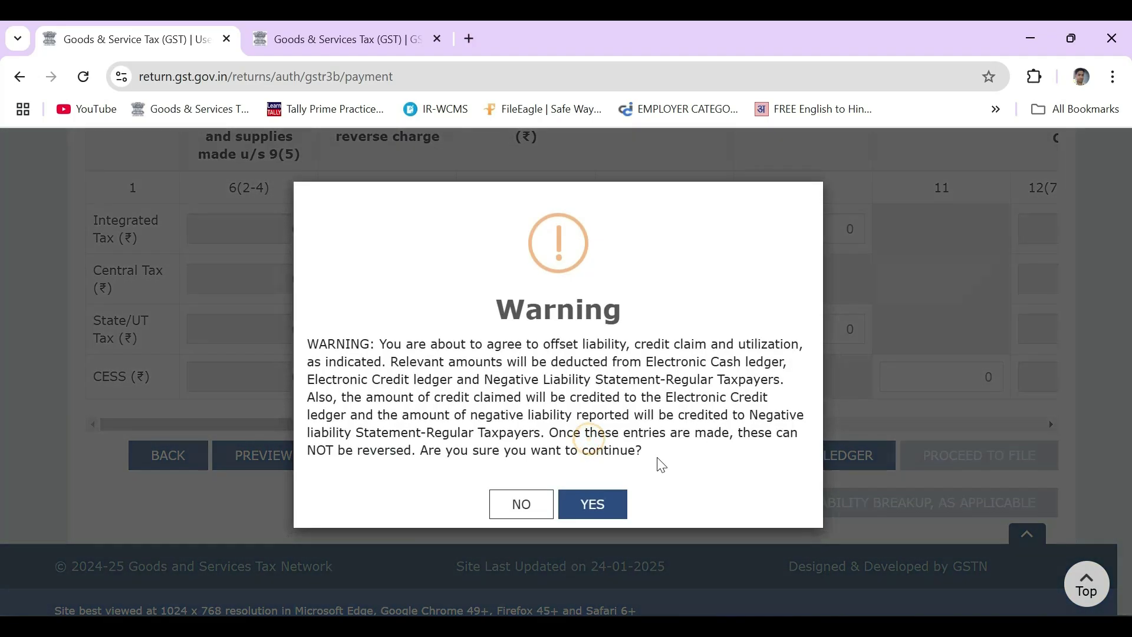
{"action": "left_click", "coordinate": [593, 505]}
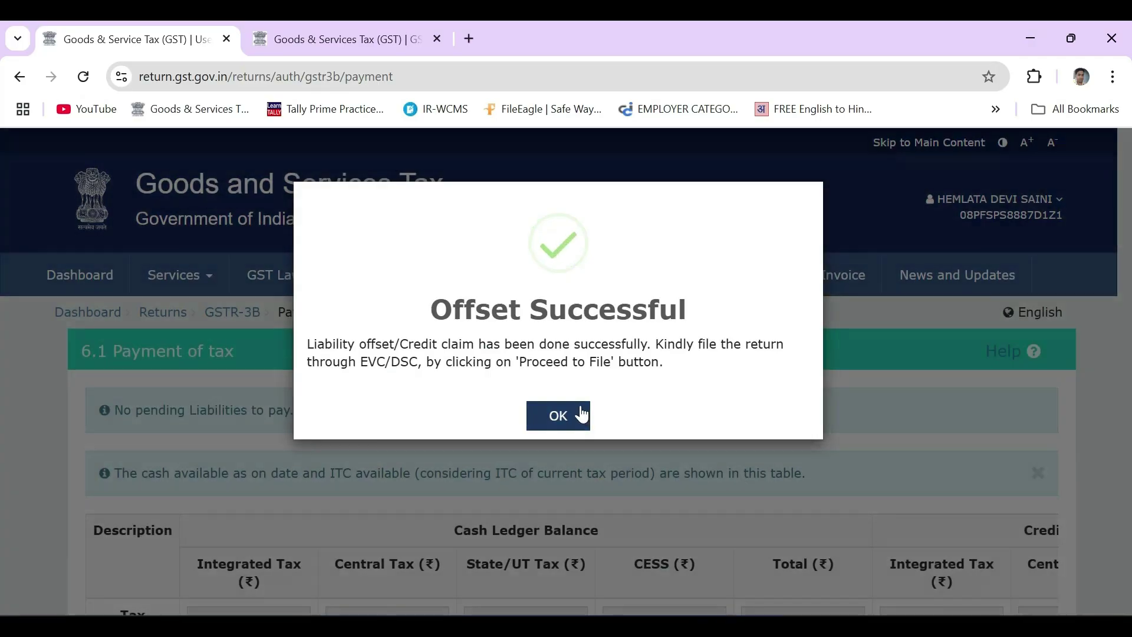
{"action": "left_click", "coordinate": [577, 414]}
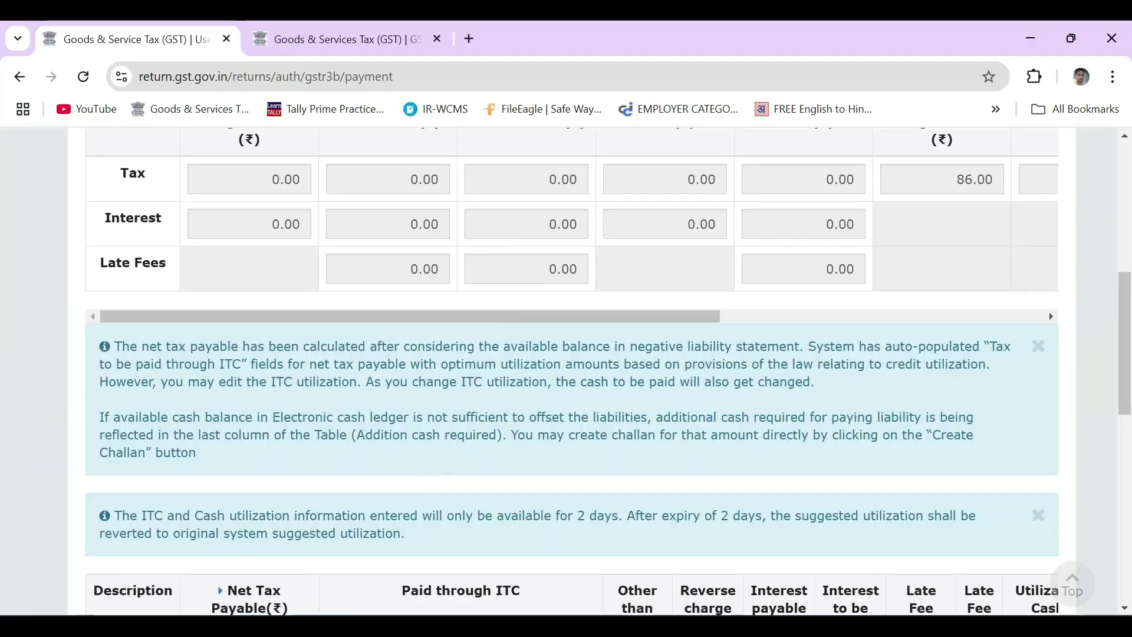